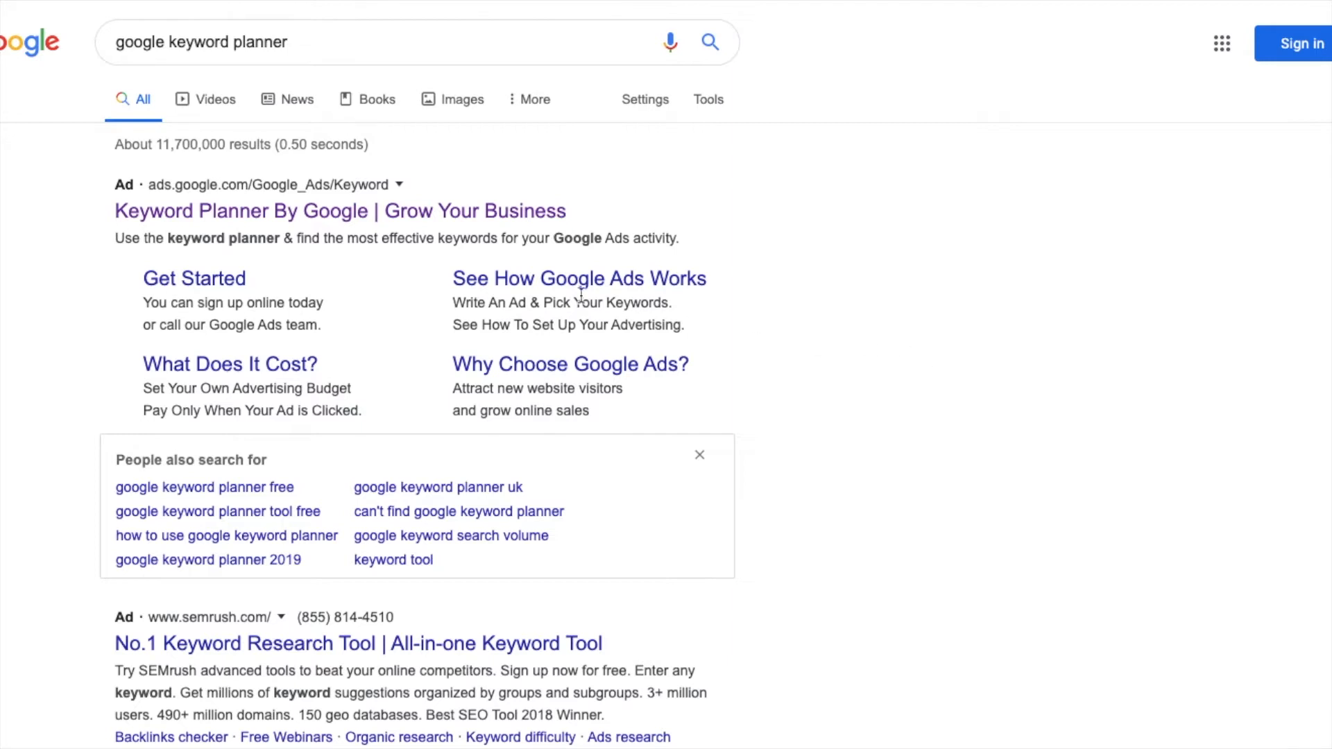
Step: Start Google Ads sign-up from the Keyword Planner by Google search result and check which Google account is signed in
left_click(507, 213)
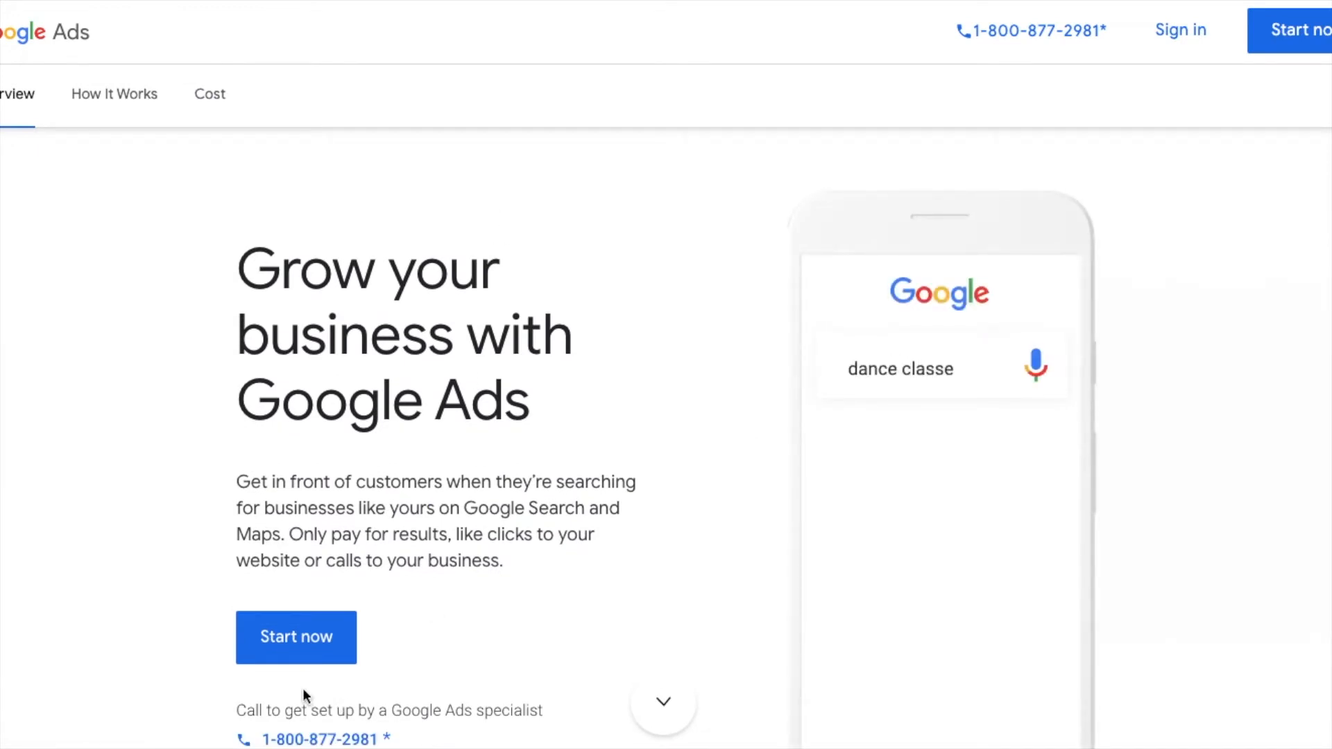
left_click(272, 637)
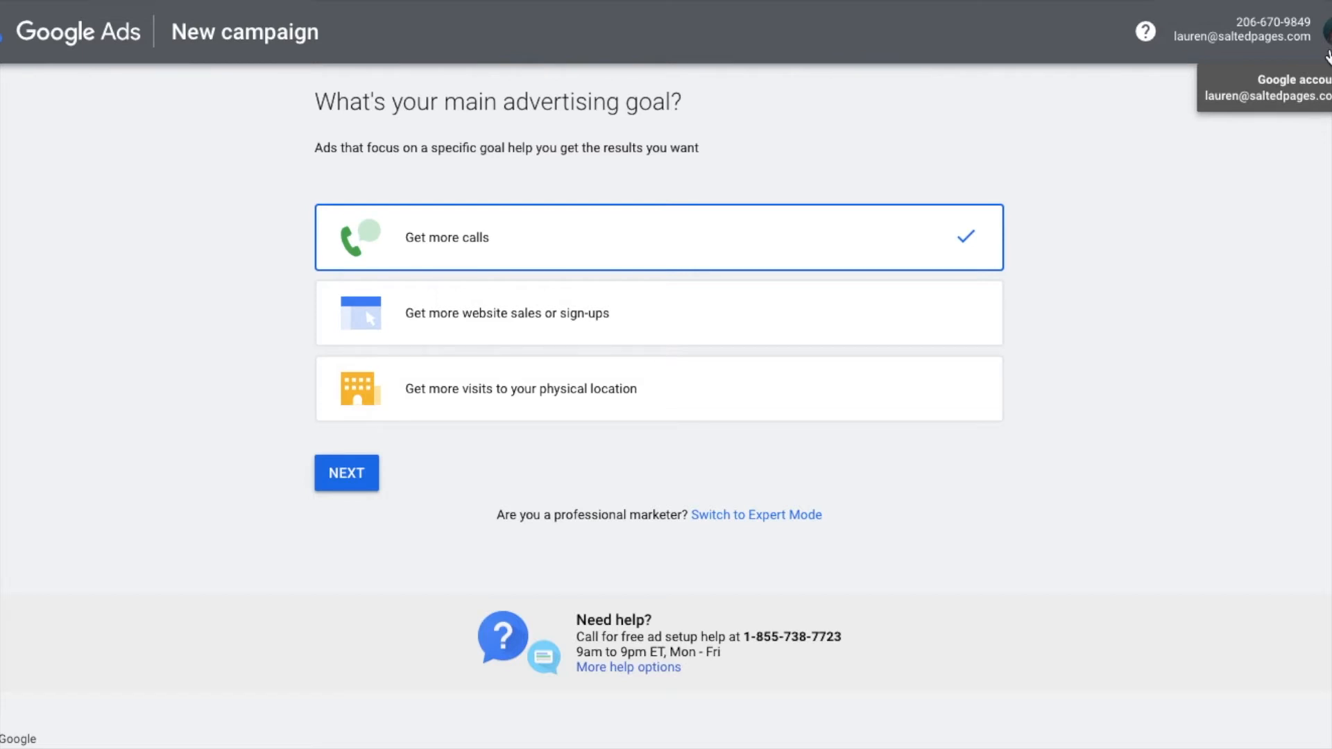
left_click(1328, 54)
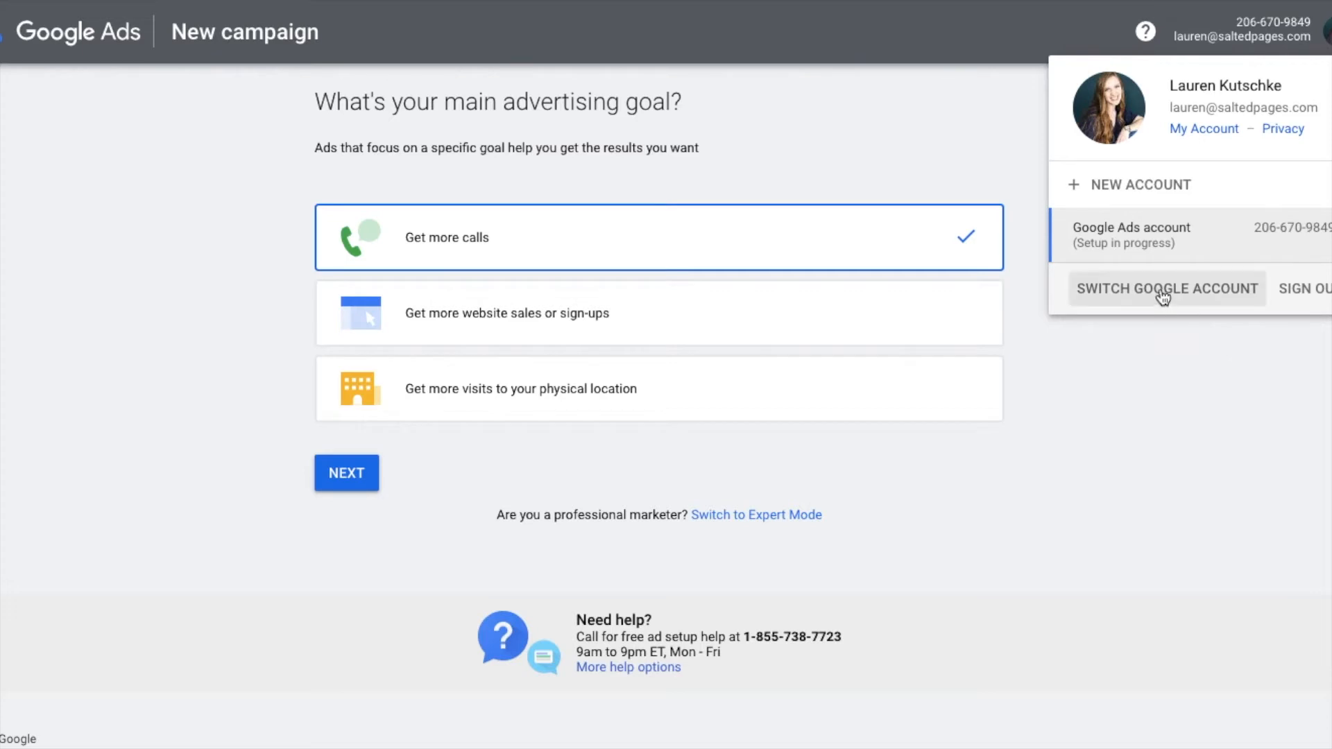
left_click(1151, 350)
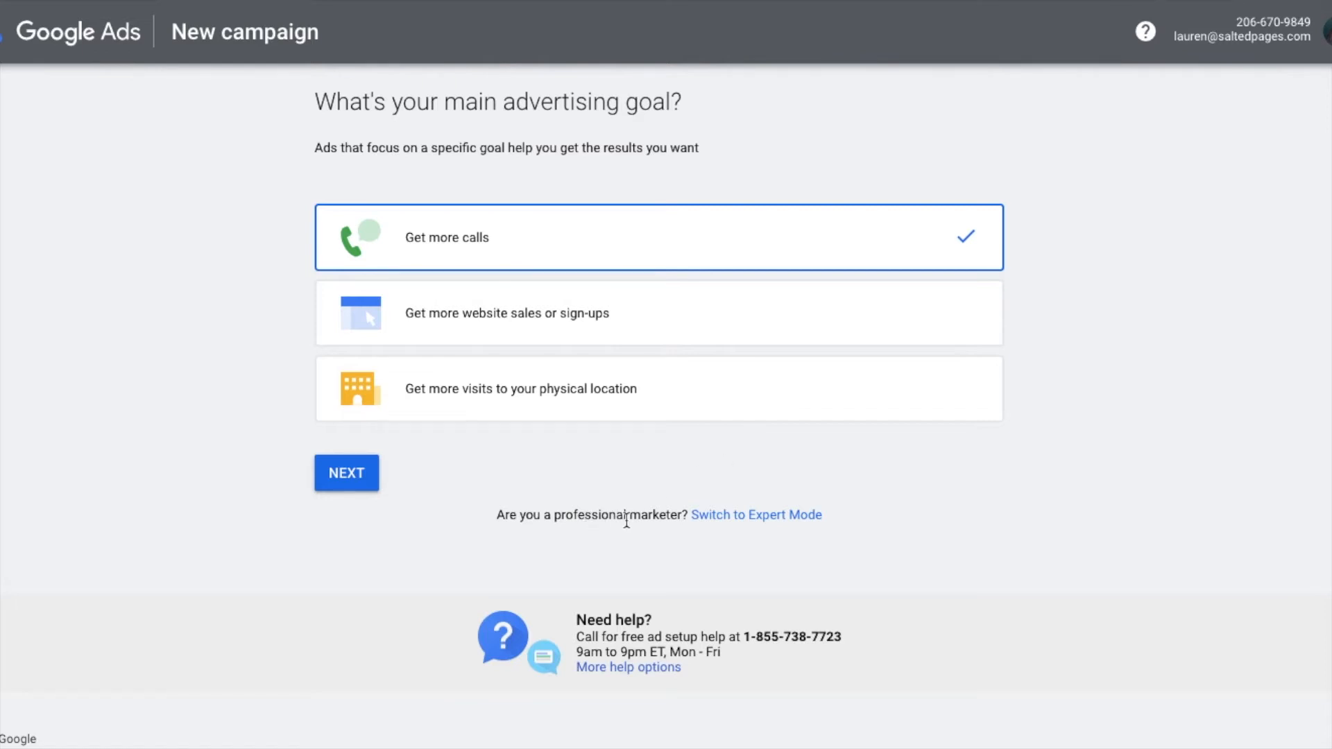
Step: Switch the campaign setup to Expert Mode and choose to create an account without a campaign
left_click(793, 517)
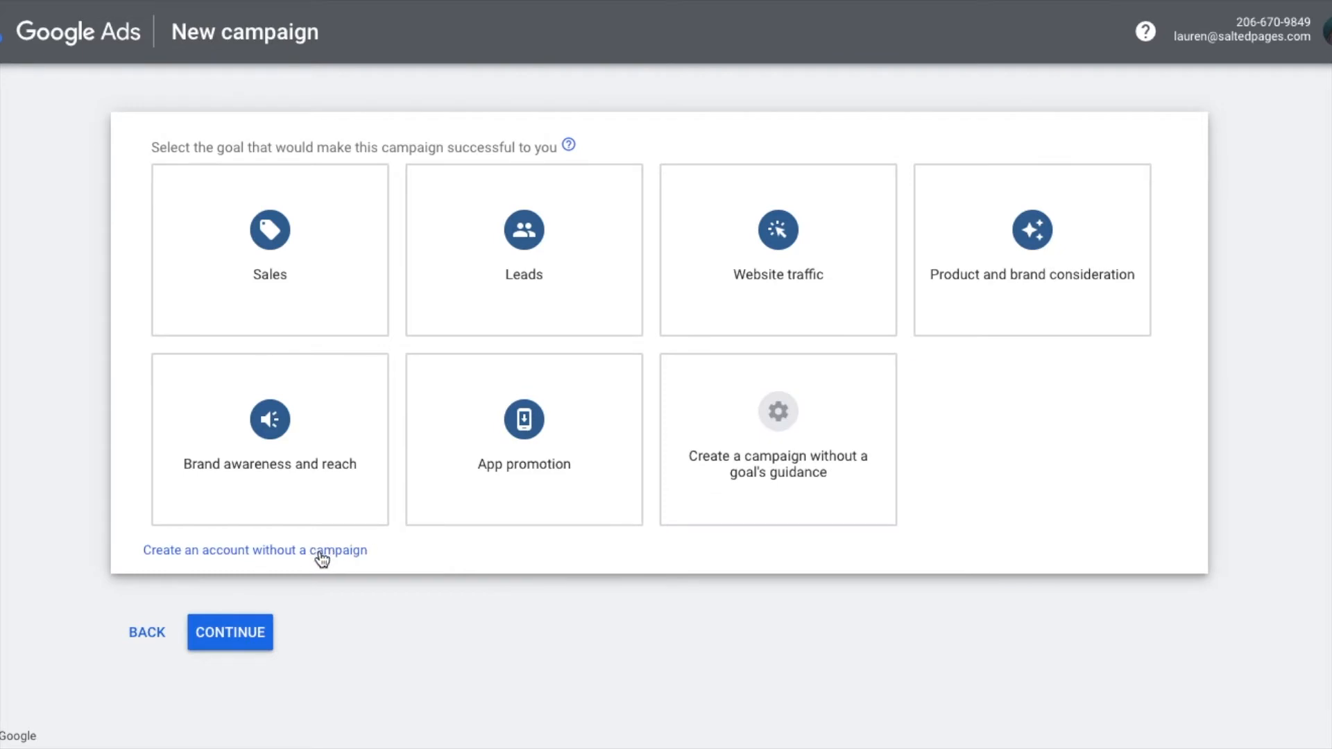
left_click(270, 551)
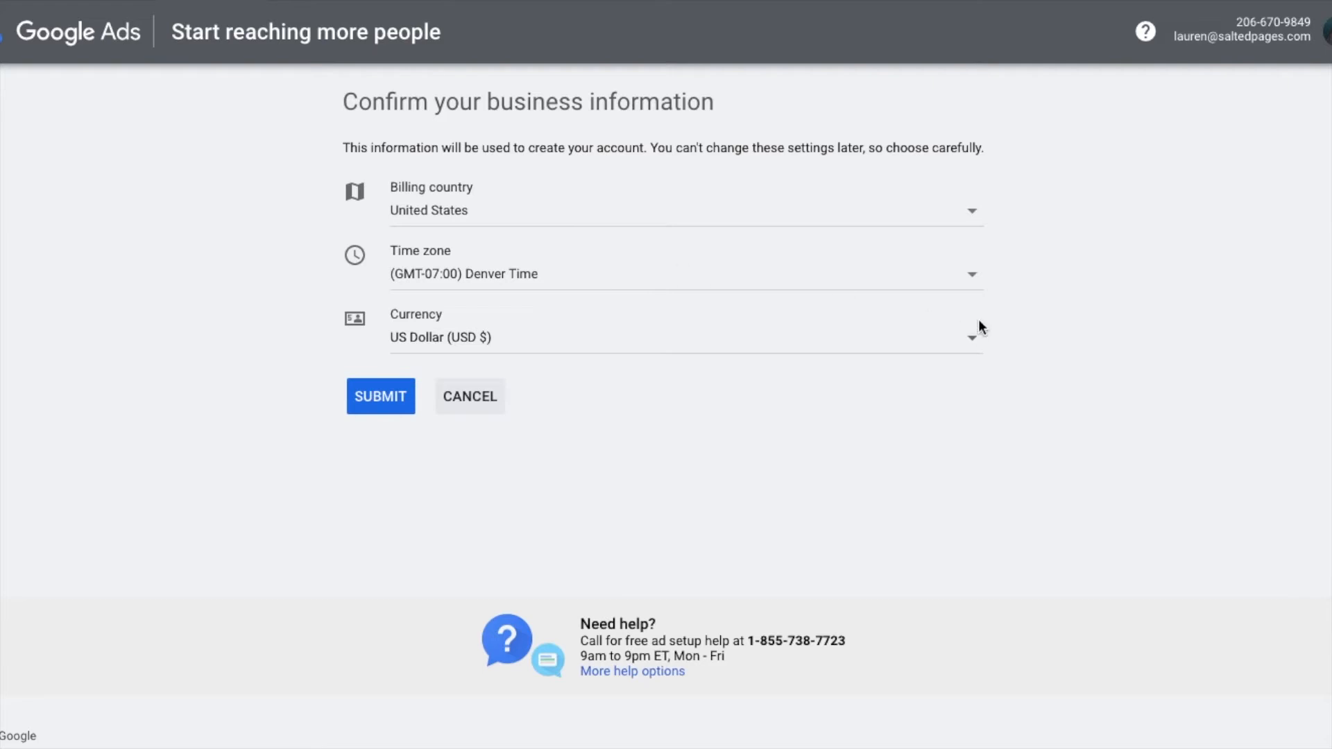
Step: Set the account's time zone to (GMT-06:00) Chicago Time, submit the business information and open the new account
left_click(976, 278)
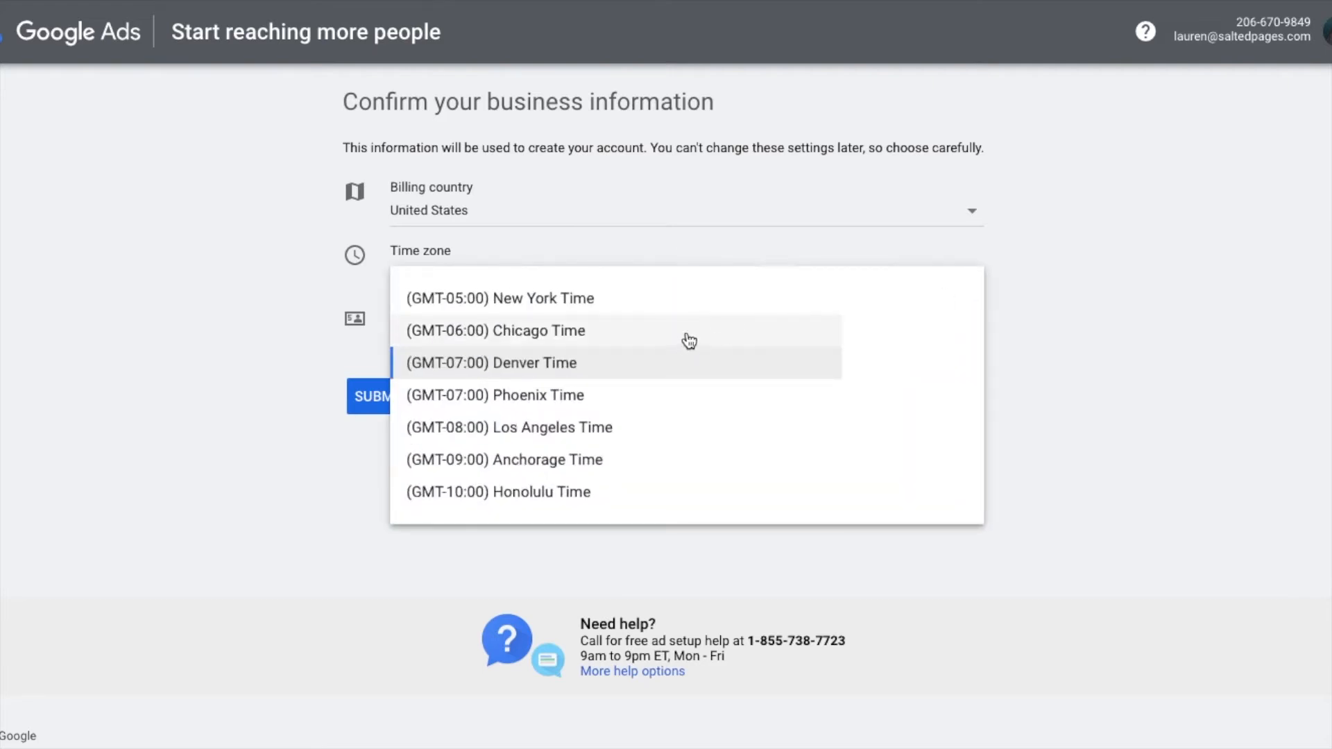
left_click(613, 331)
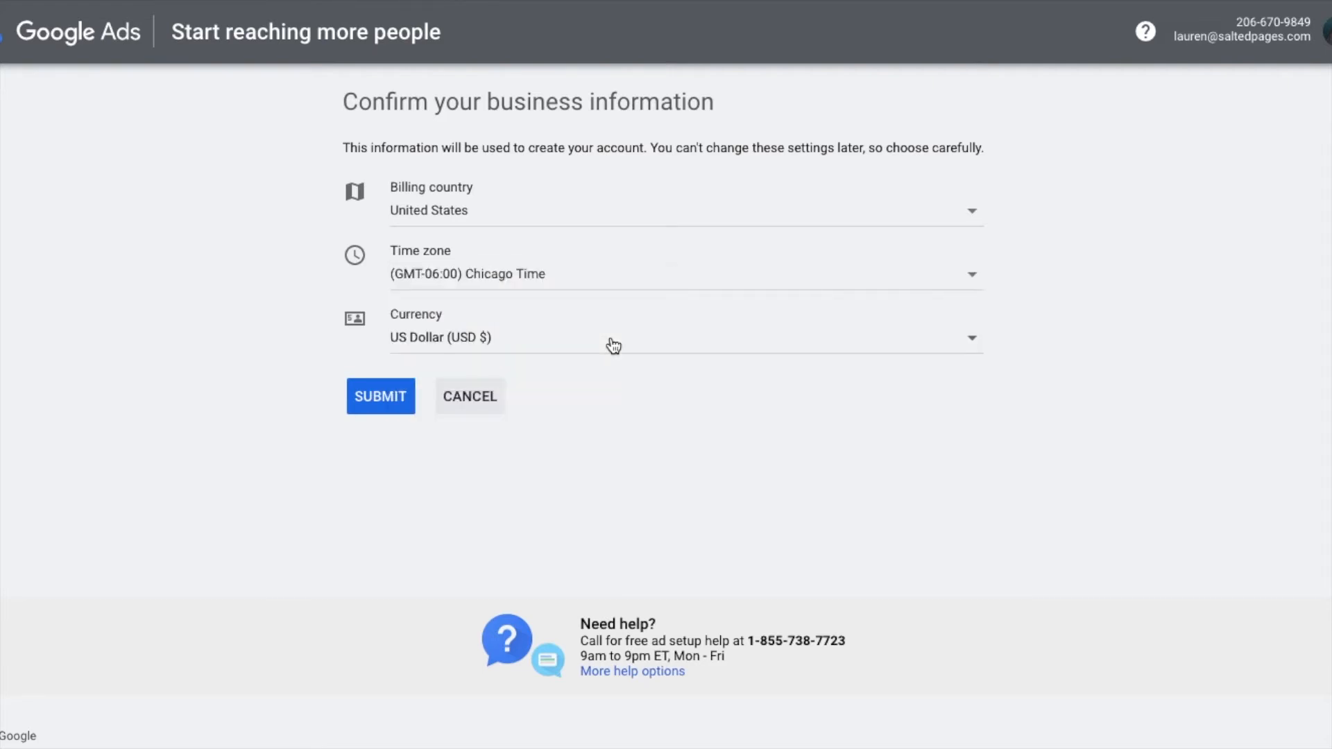
left_click(369, 395)
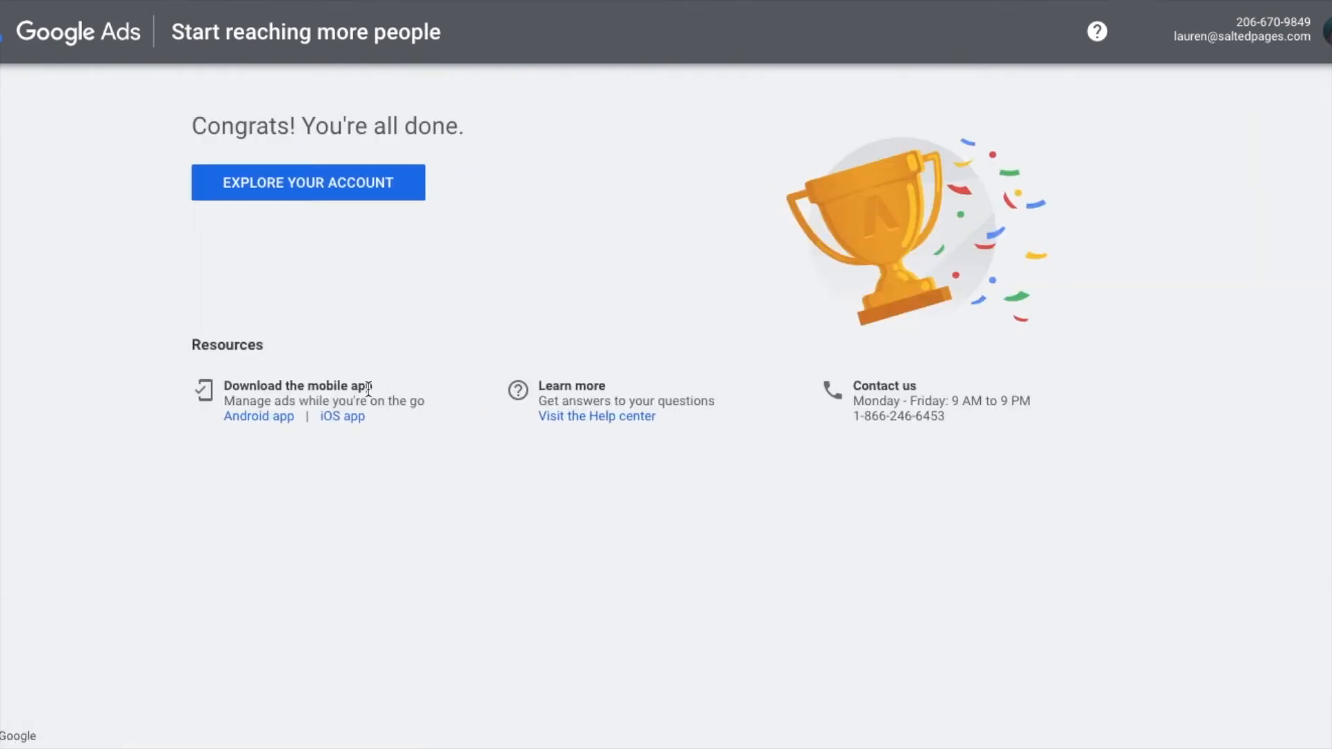
left_click(380, 196)
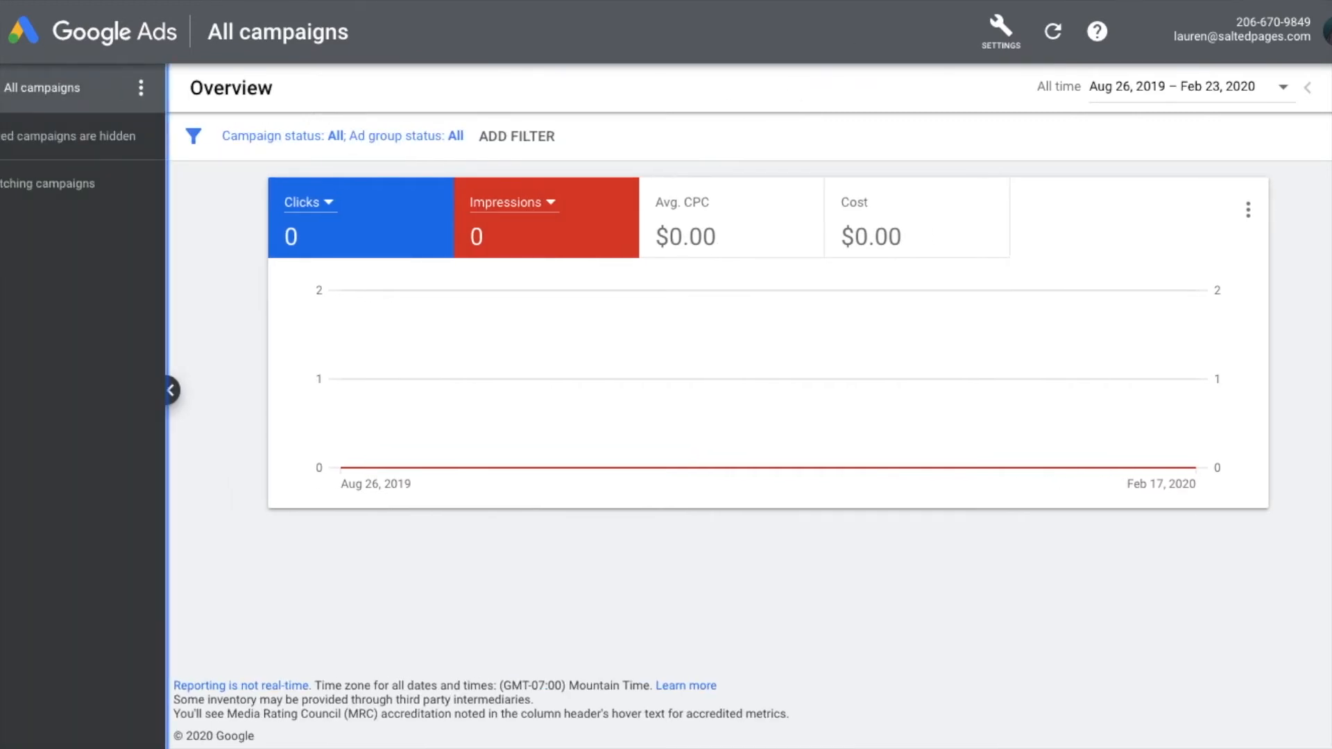
Step: Search the web for "google keyword planner" and re-enter Google Ads from the first result using the existing Ads account
key("ctrl+l")
type("google keyword planner")
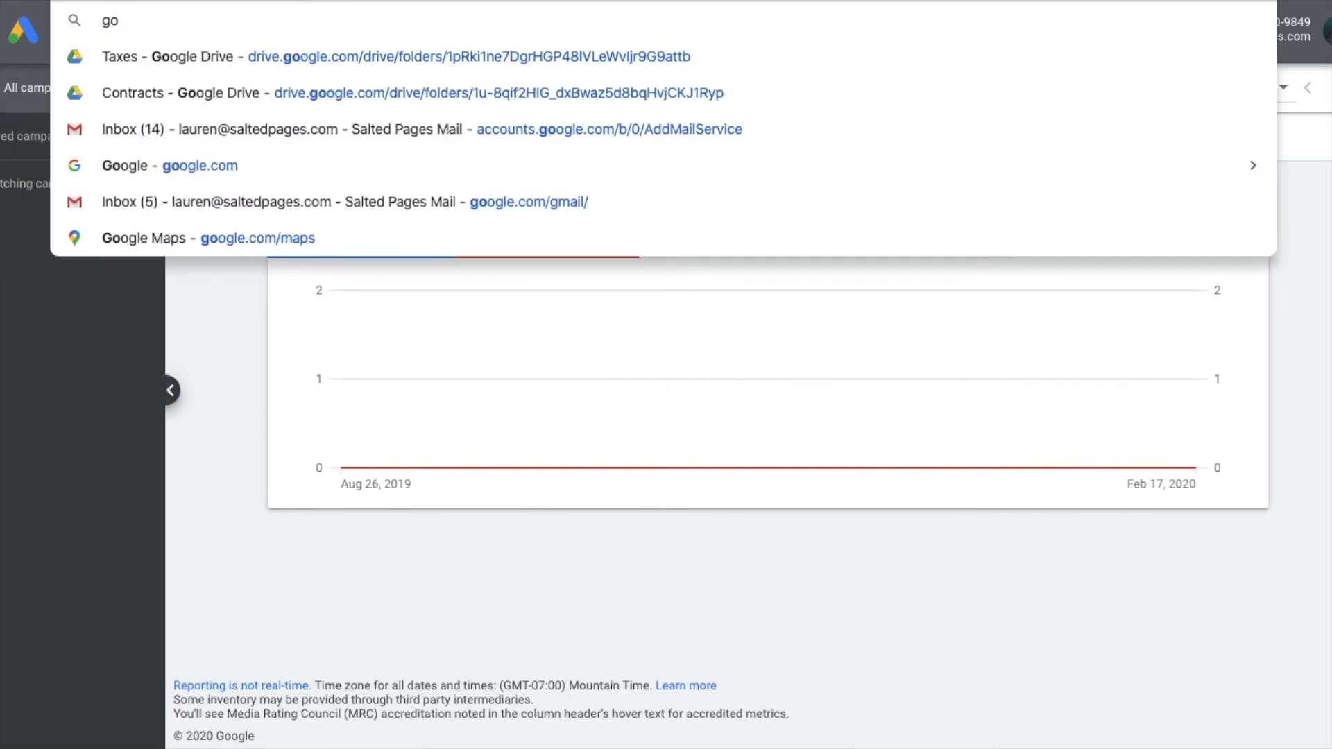
key("Return")
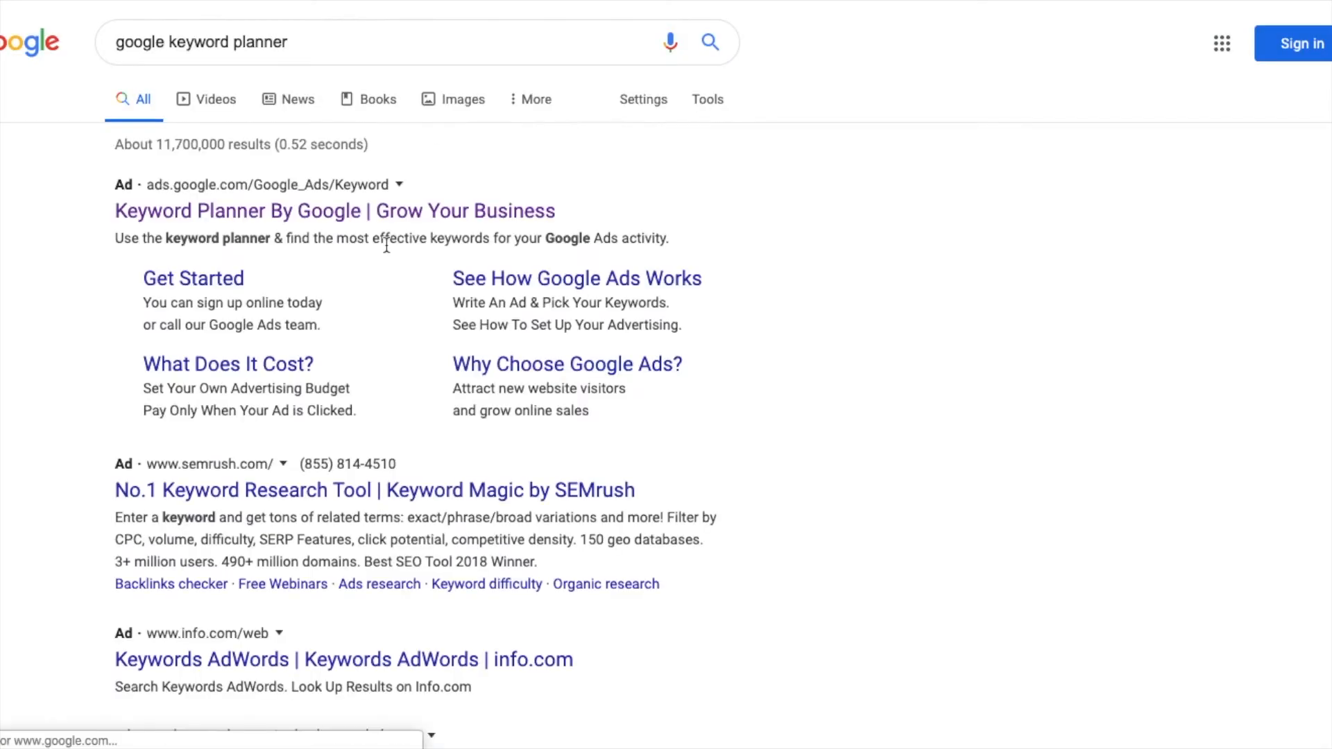
left_click(333, 212)
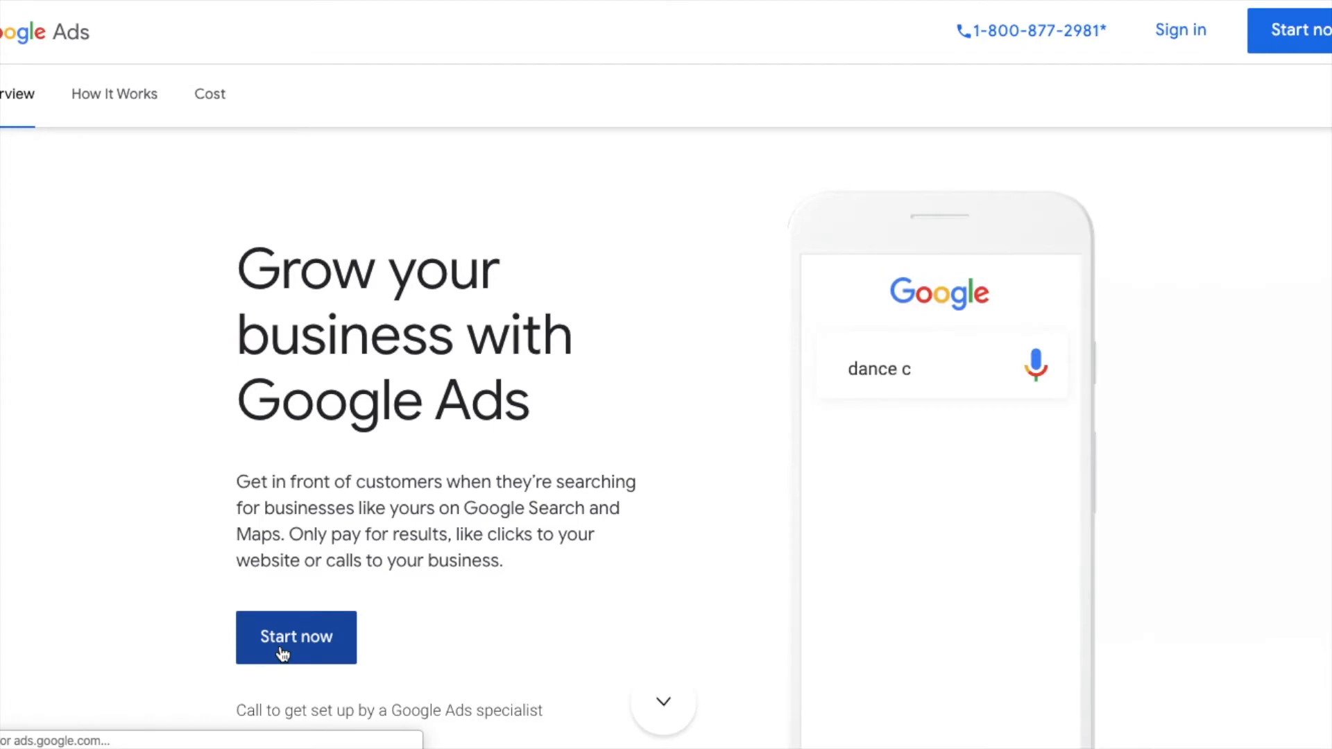
left_click(283, 654)
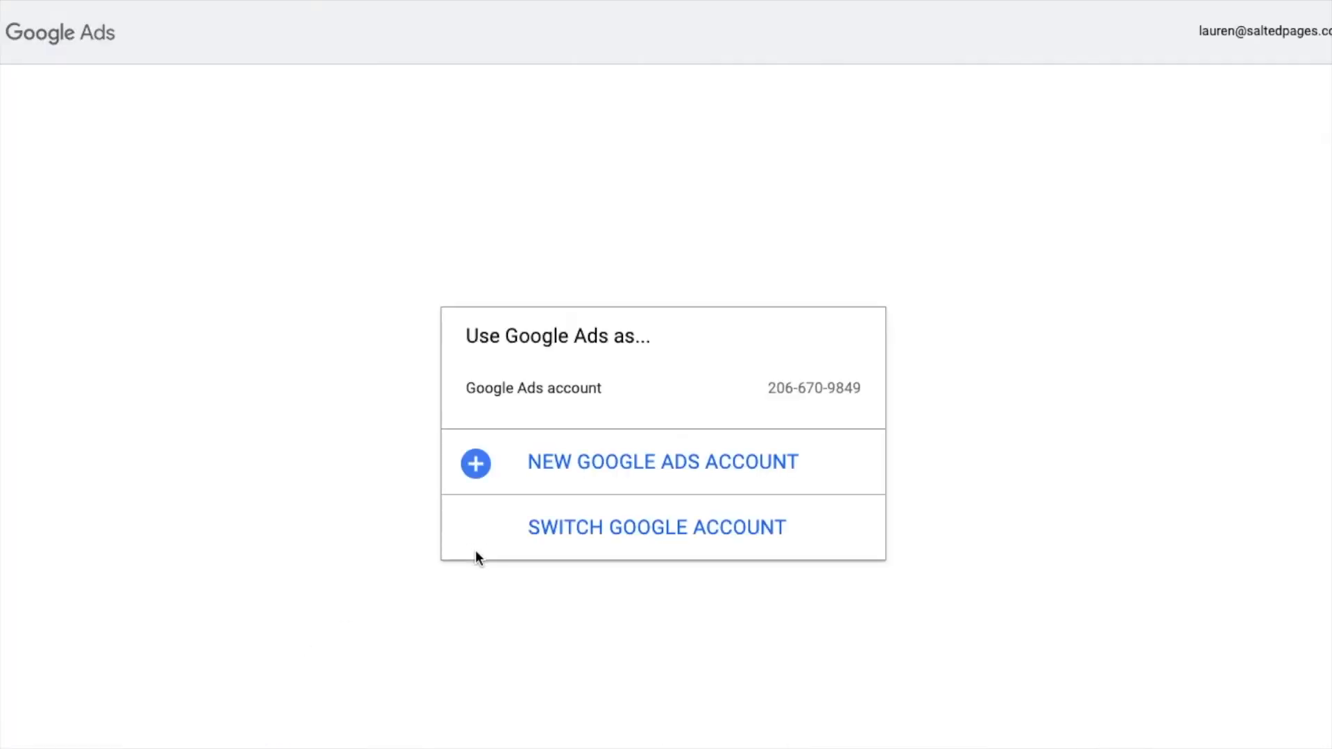
left_click(543, 401)
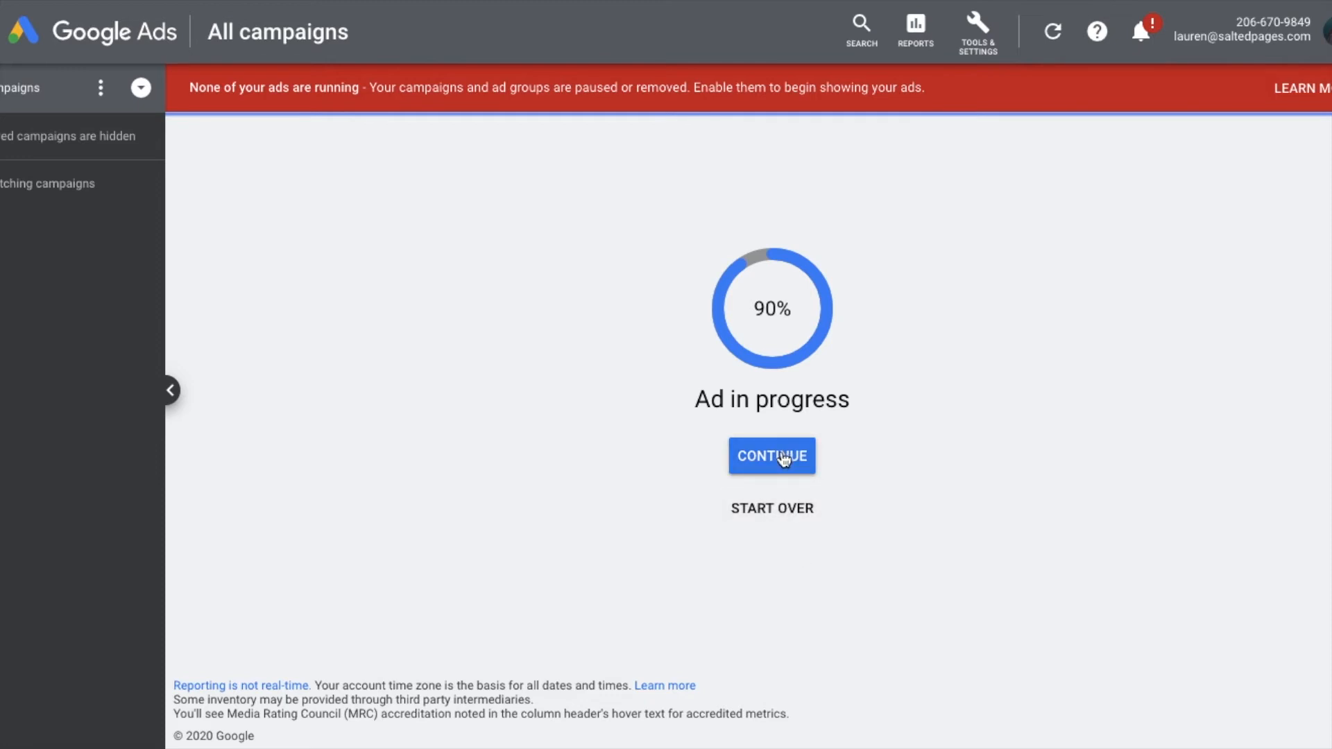
Step: Open the Keyword Planner planning tool, re-entering the account from the Google Ads start page when it is shown
left_click(985, 49)
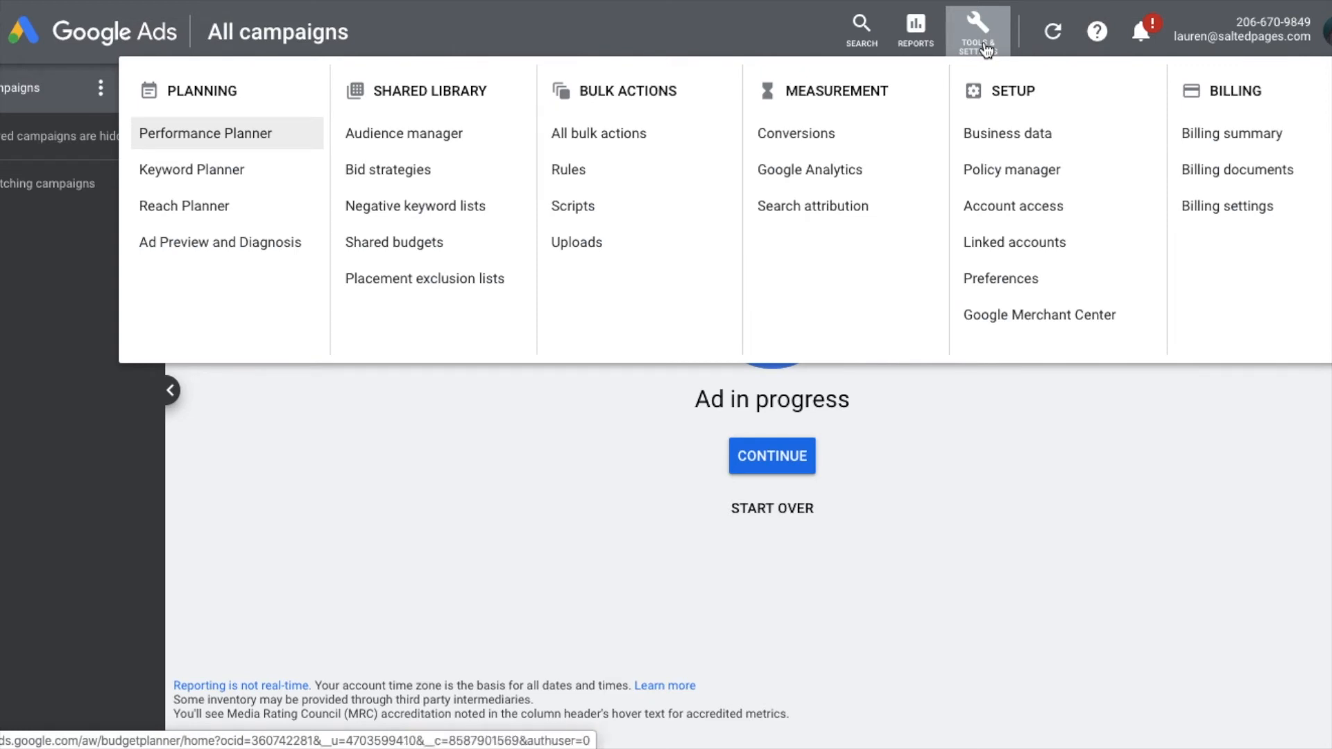
left_click(231, 182)
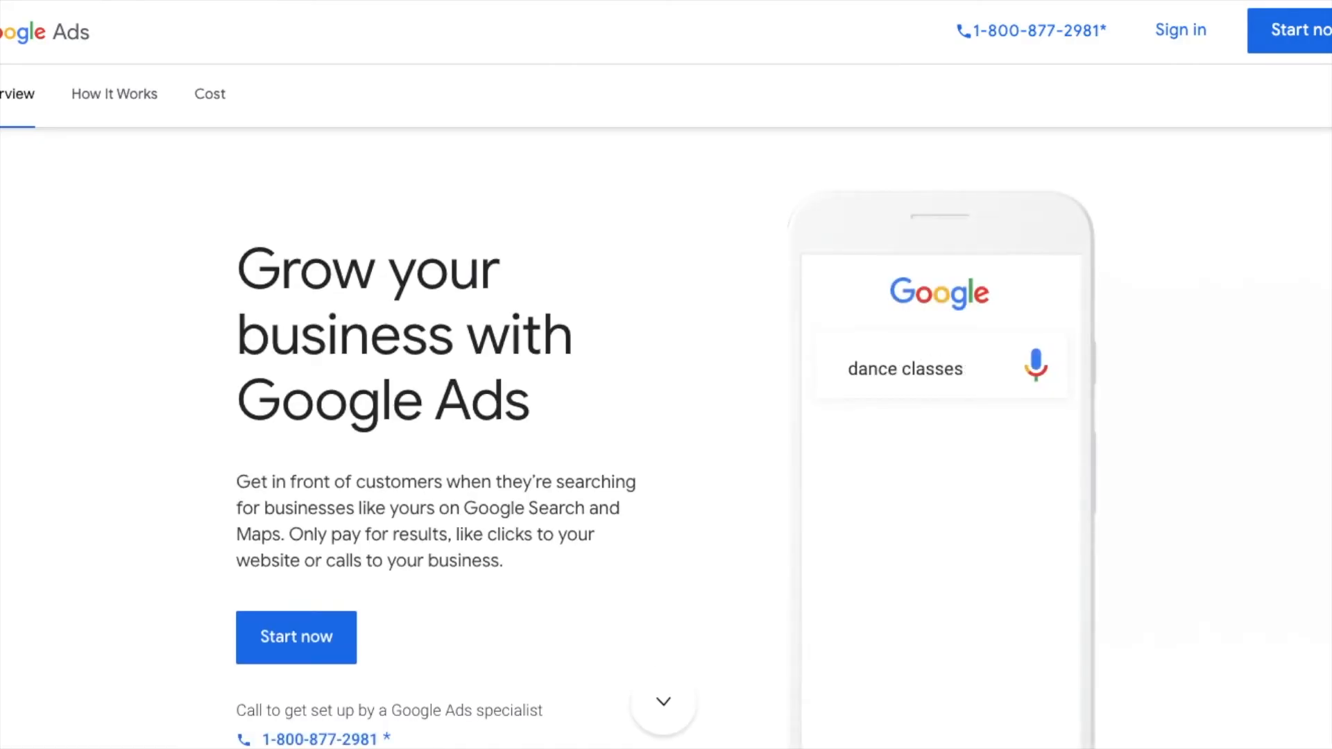
left_click(324, 627)
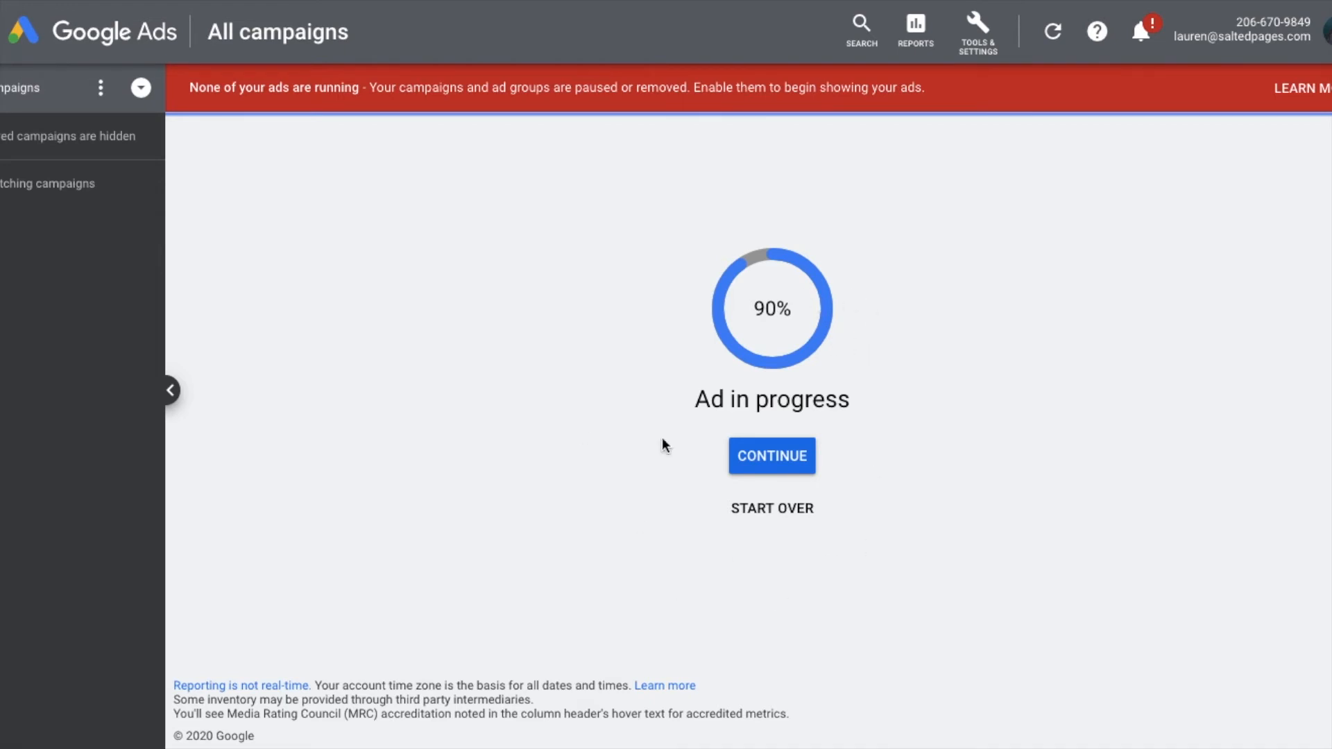
left_click(988, 34)
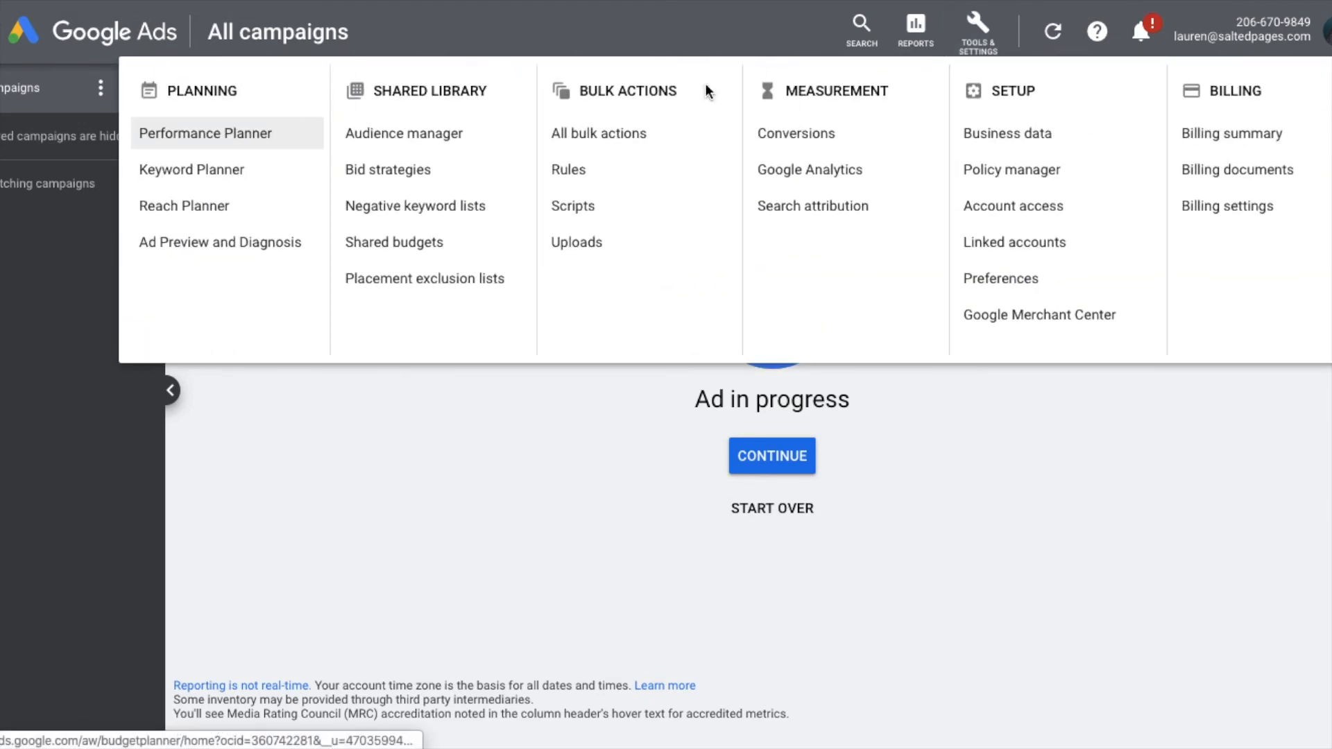
left_click(202, 172)
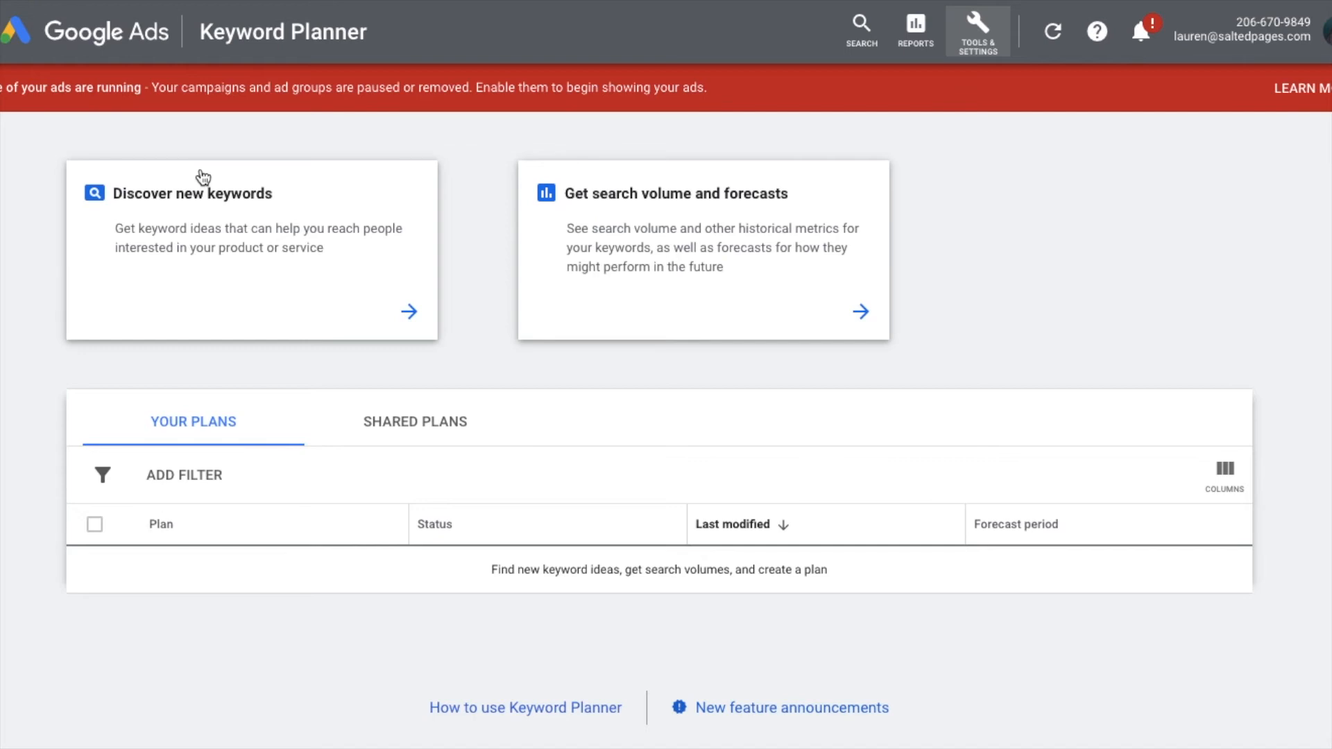
Step: Discover new keywords for "insurance repair contractor" and "general contractor", and dismiss the tip about adding keywords to the plan
left_click(364, 291)
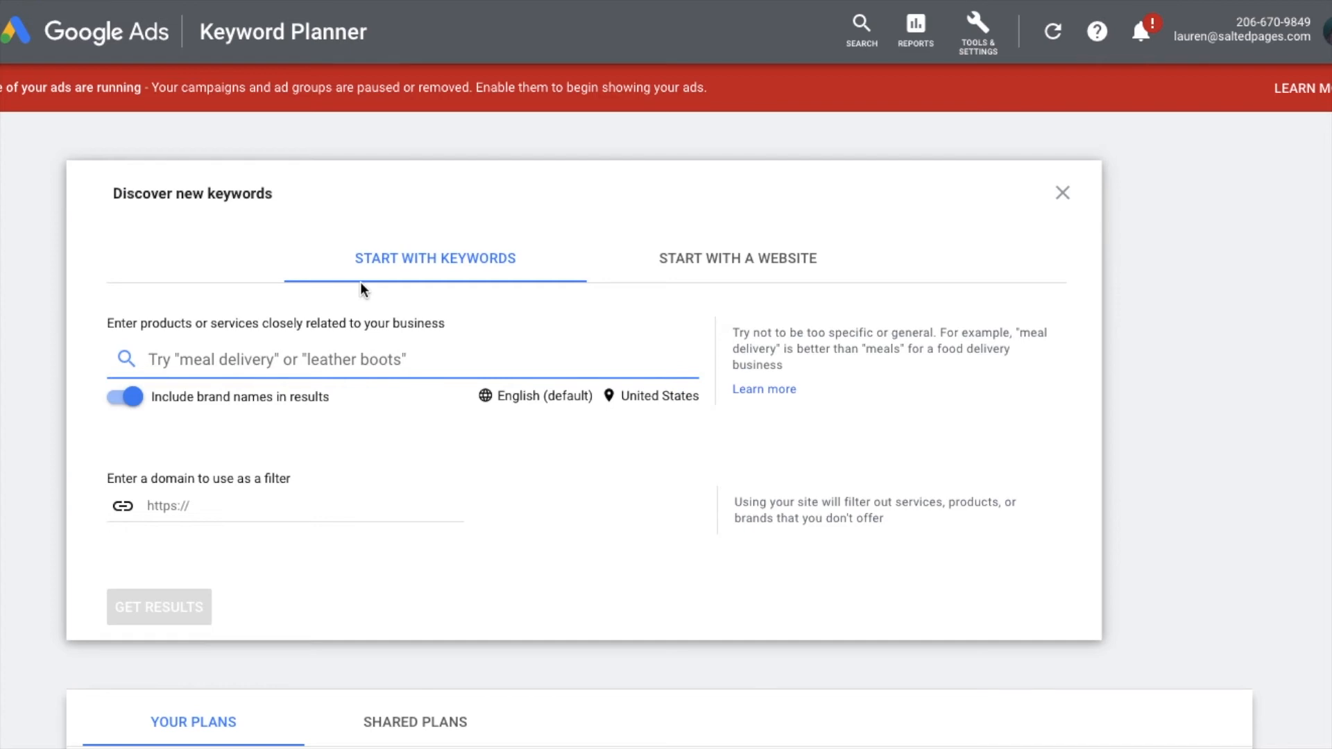
type("ins")
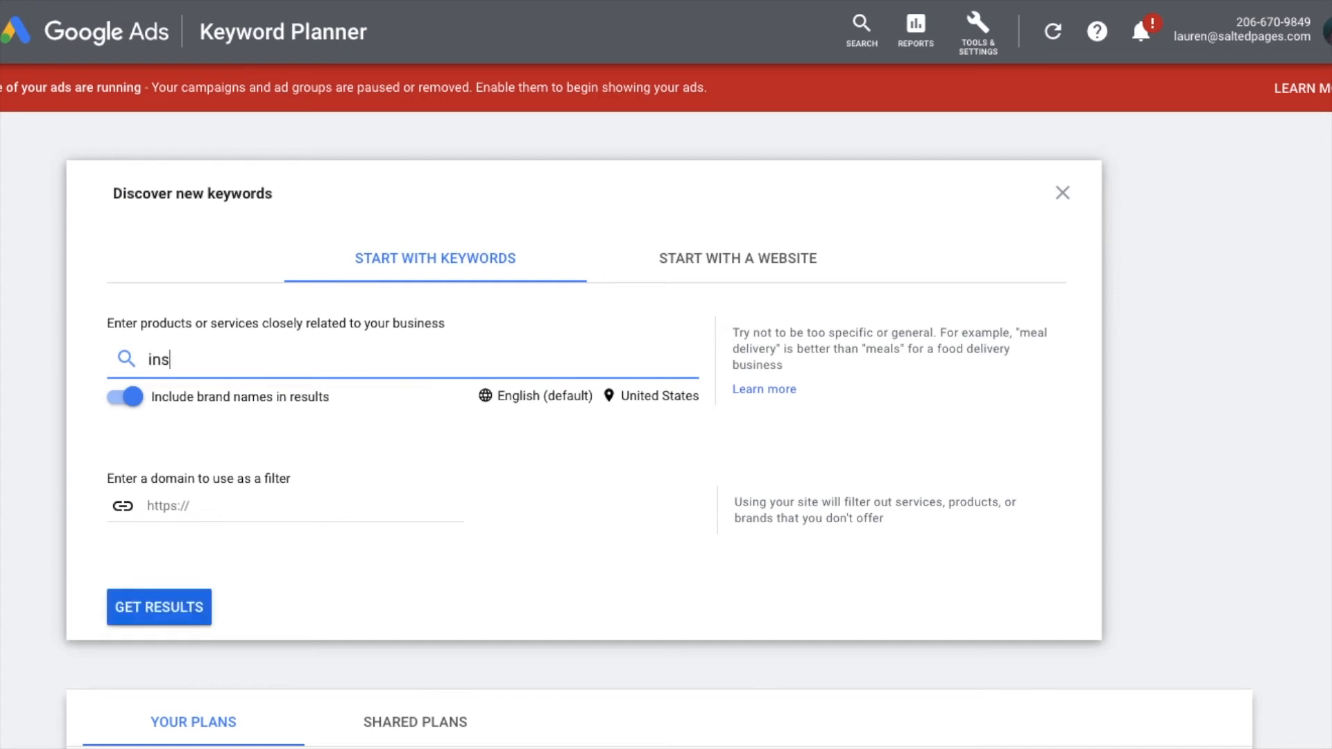
type("urance repair contracto")
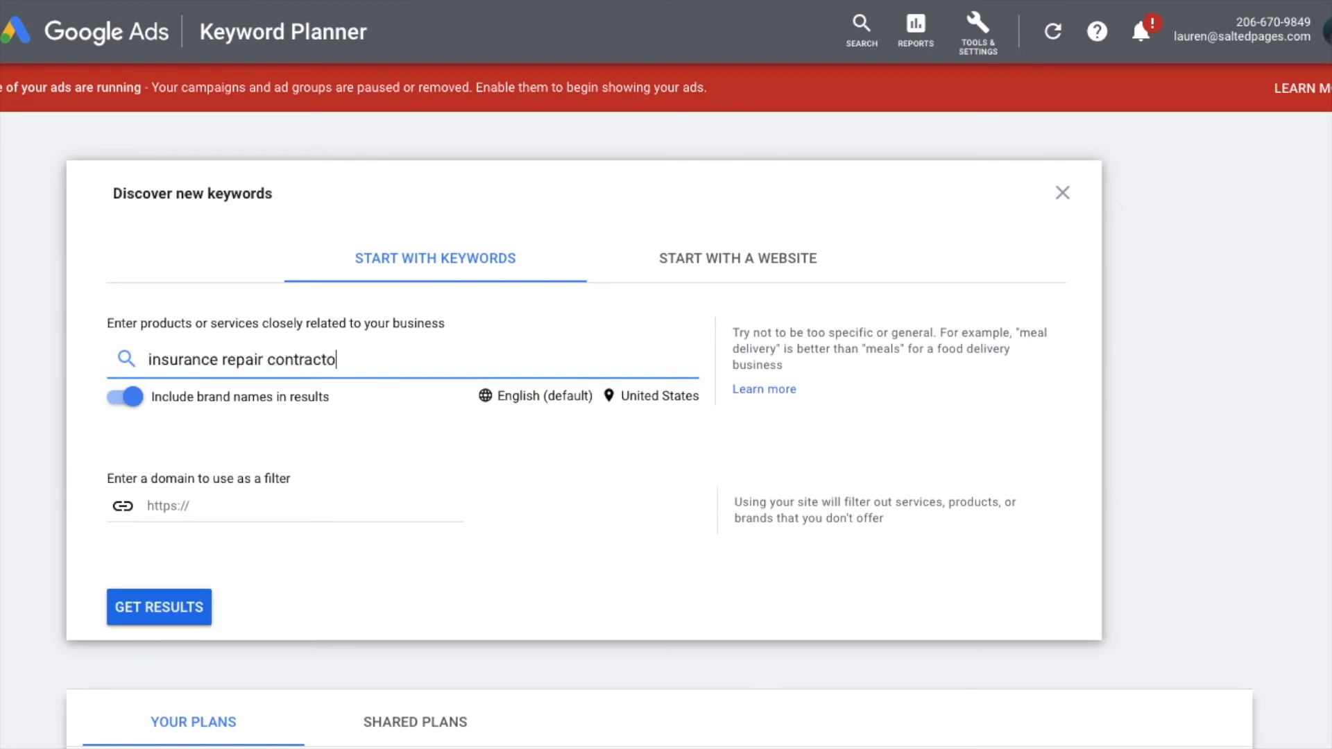
type("r,general contr")
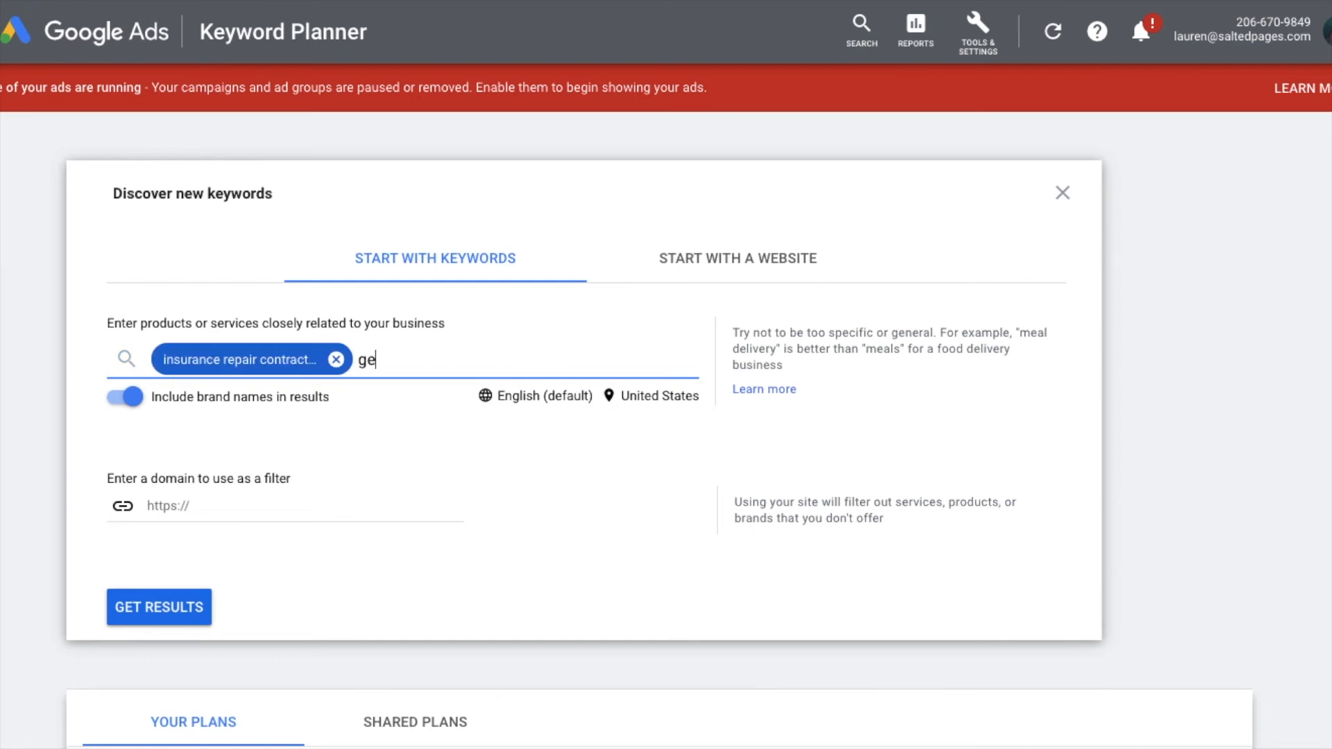
type("actor,")
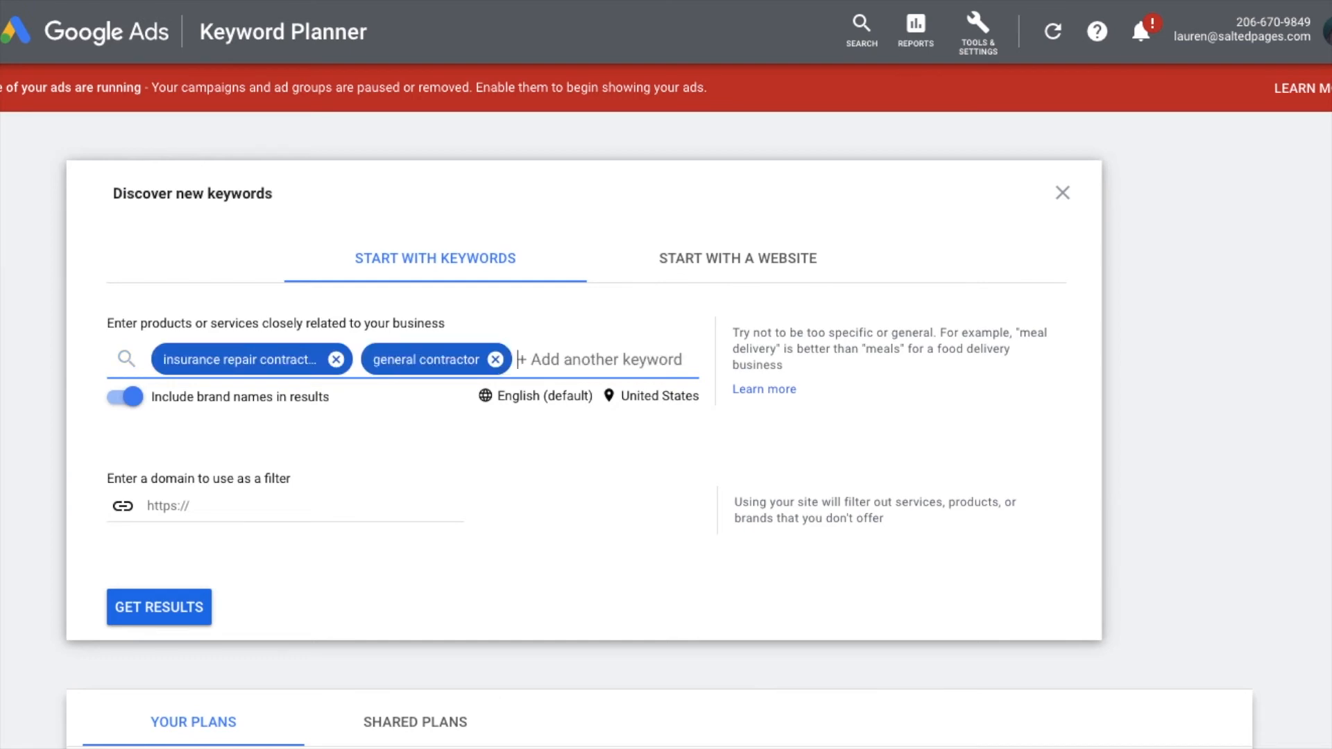
key("Return")
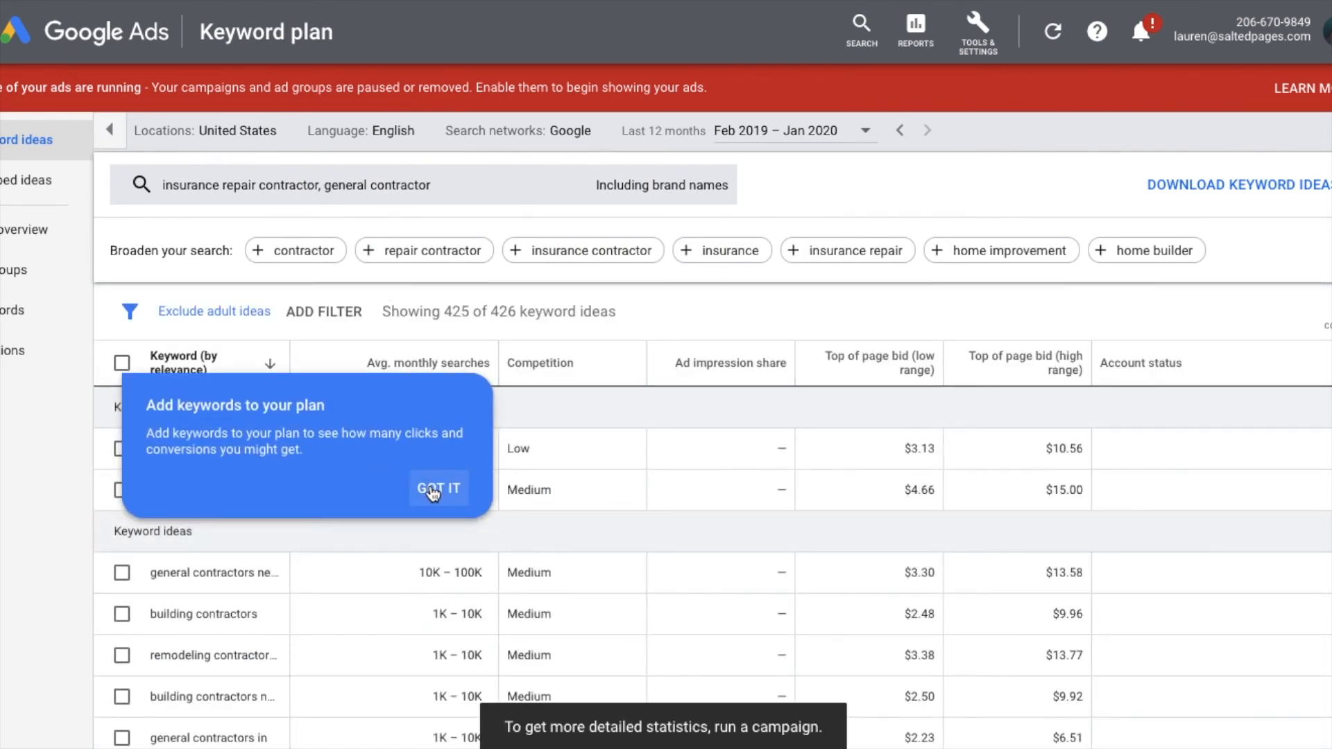
left_click(435, 489)
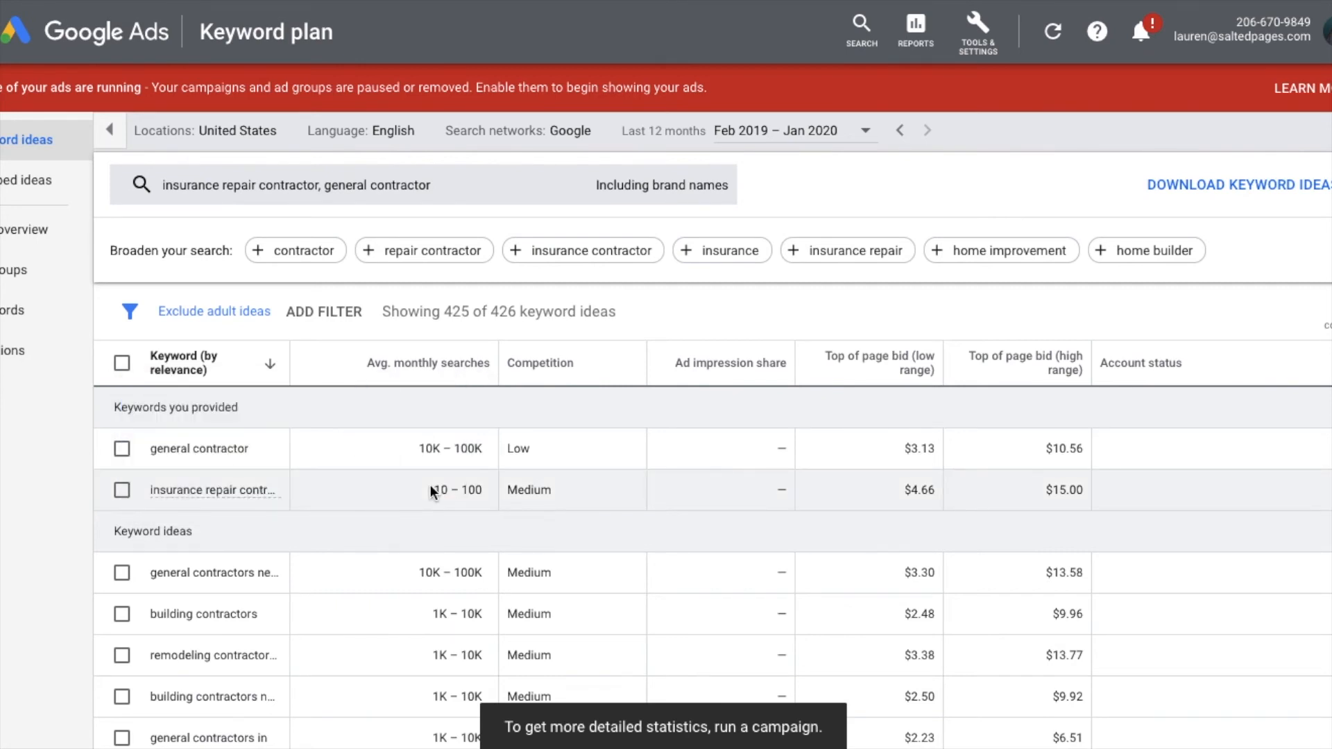
Step: Widen the Keyword column to show full names and examine the keyword ideas, including the search-volume details for "insurance repair contractors"
left_click_drag(291, 366, 380, 369)
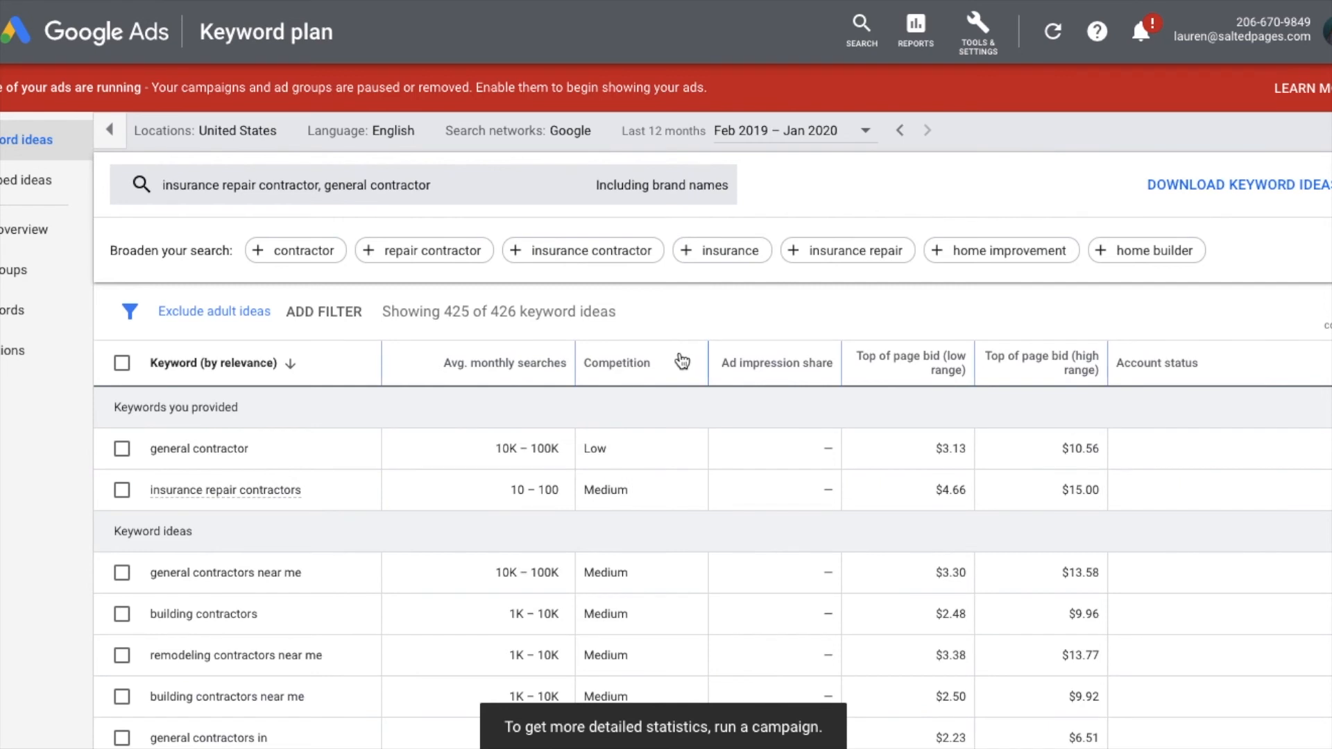
scroll(326, 444, "down", 2)
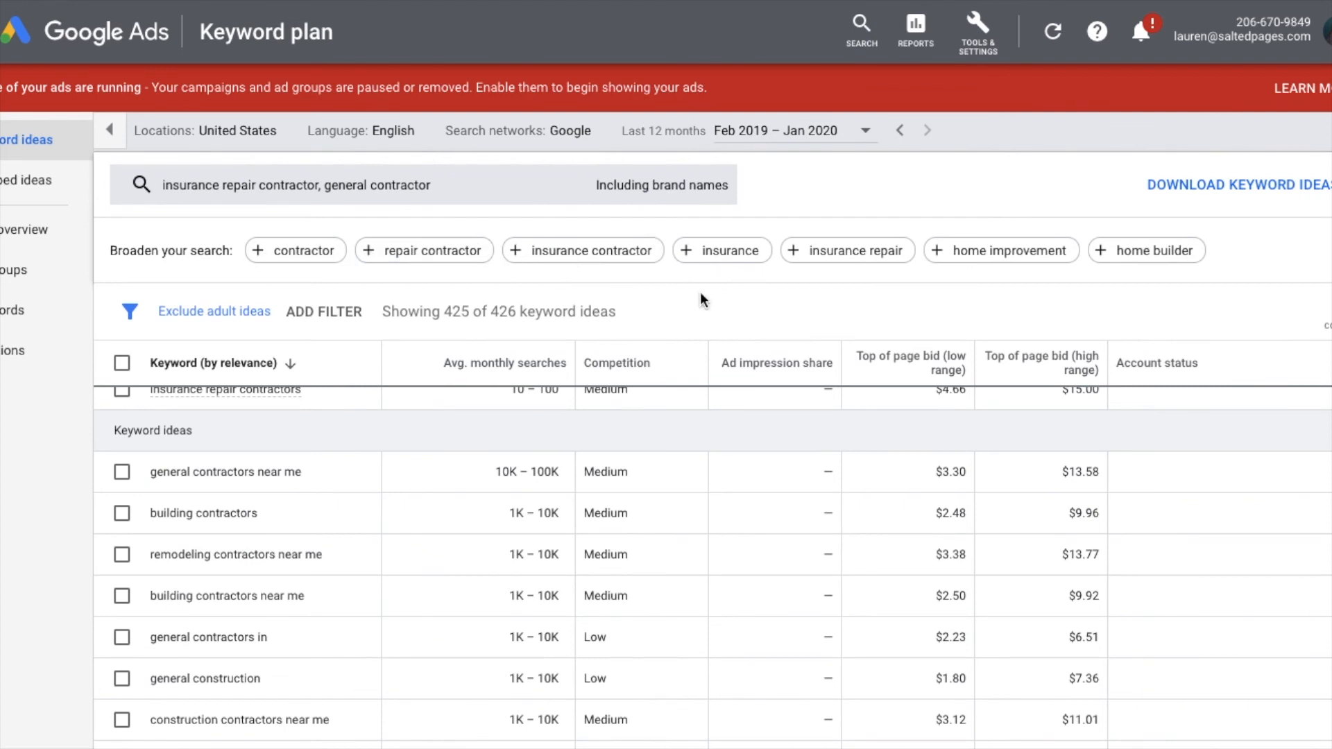
scroll(506, 577, "up", 2)
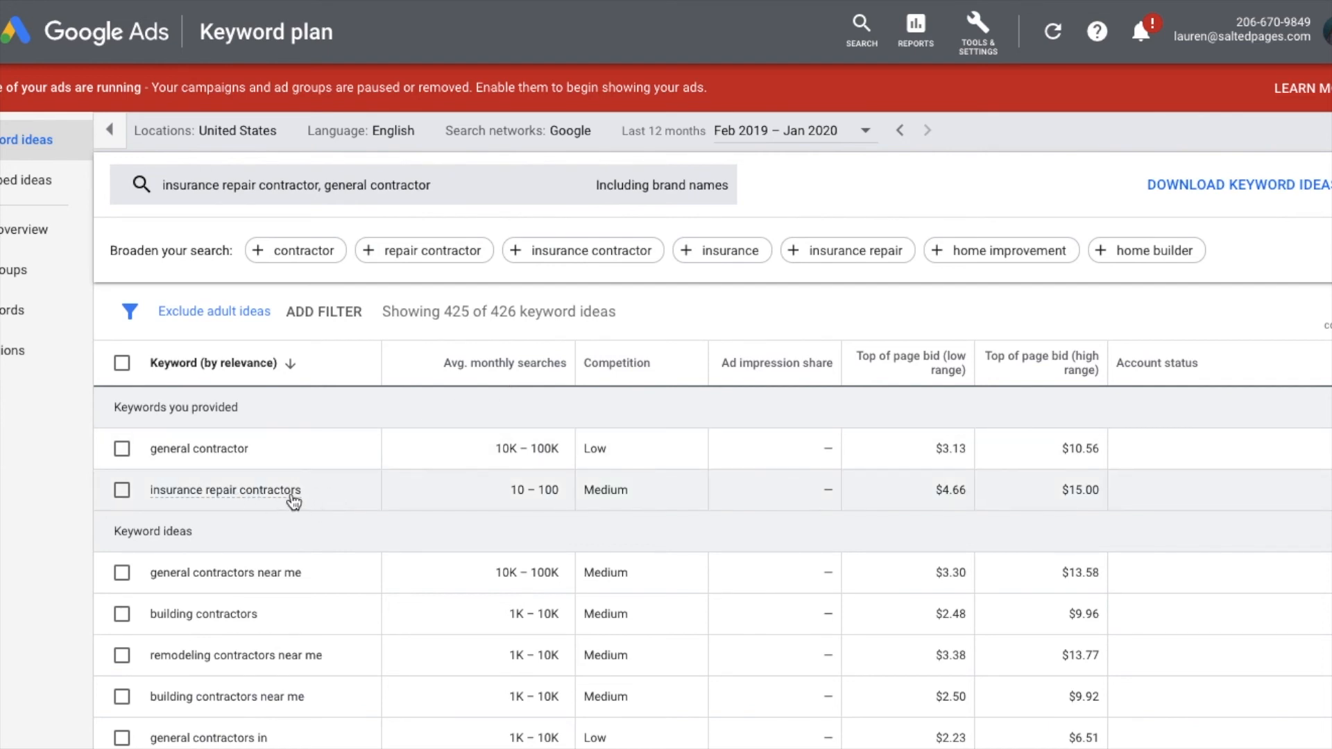
mouse_move(292, 500)
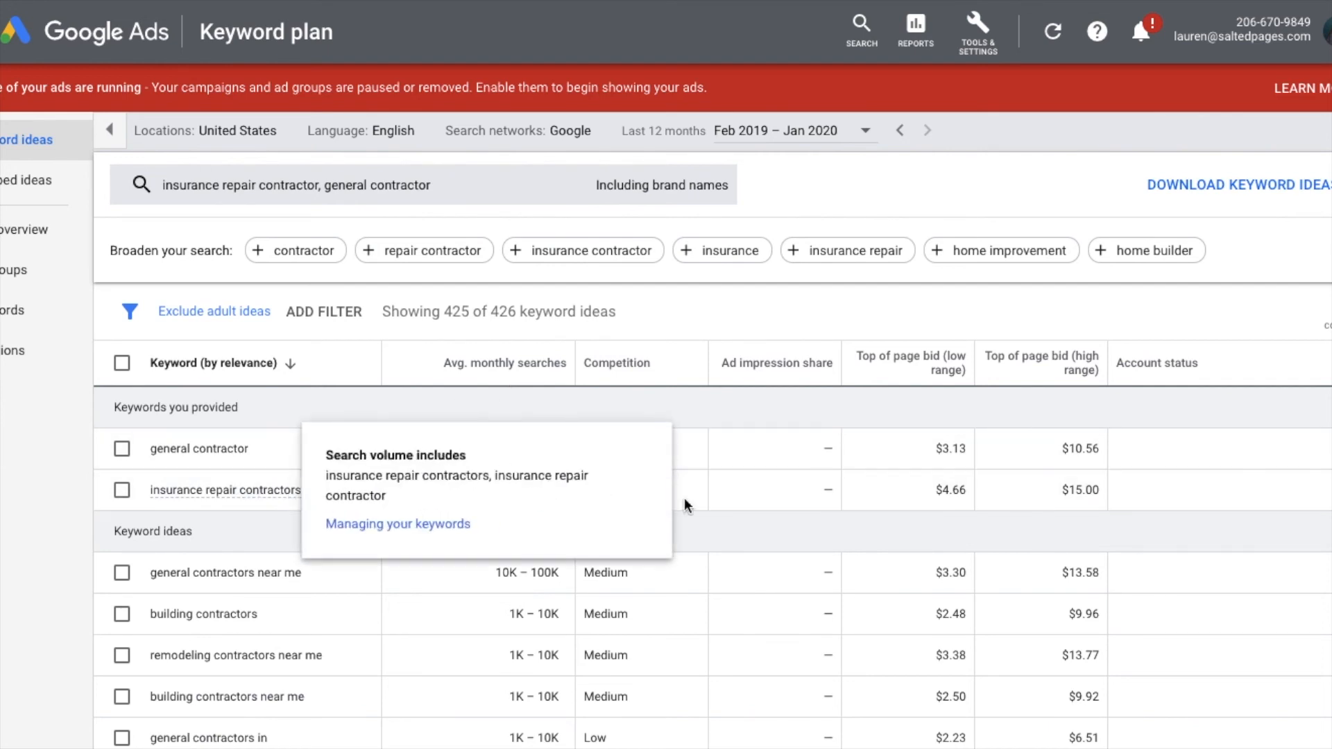